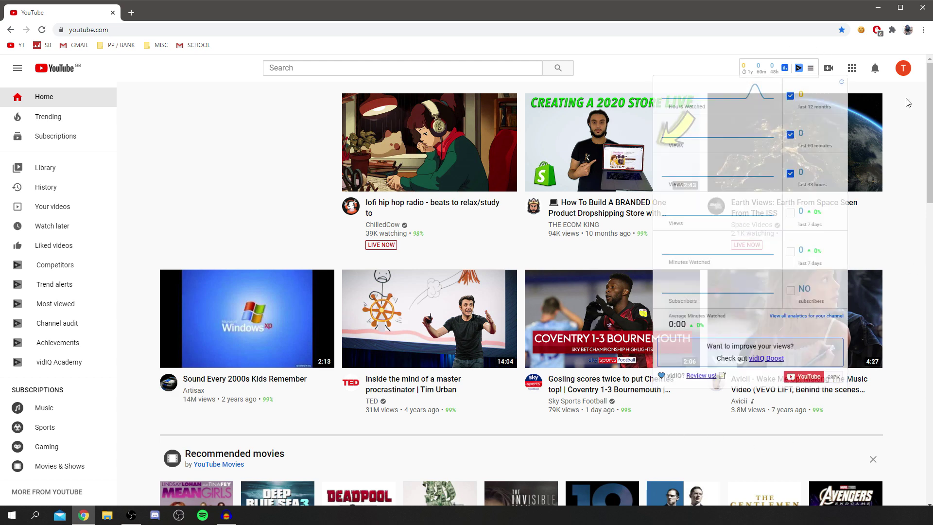
Step: Upload a new video file via Create > Upload video, so it gets the default title 'videio 109'
{"action": "left_click", "coordinate": [829, 70]}
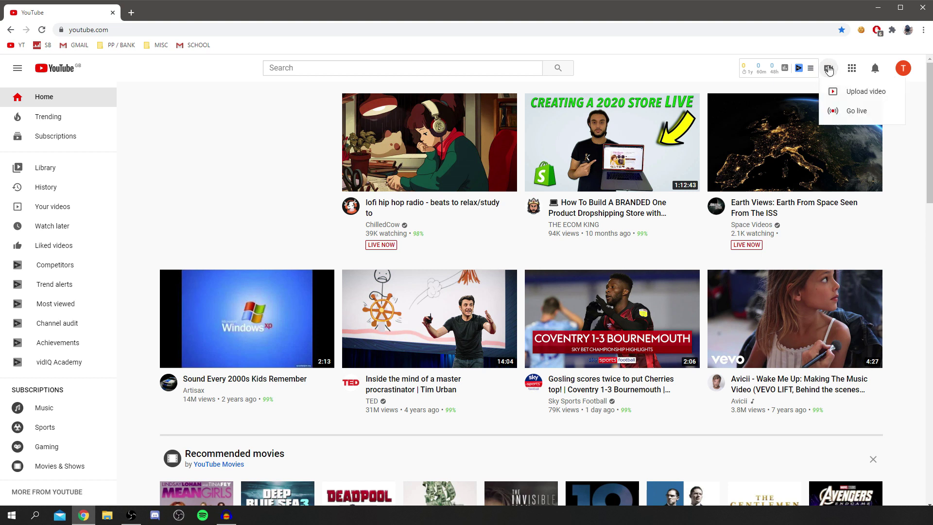
{"action": "left_click", "coordinate": [865, 93]}
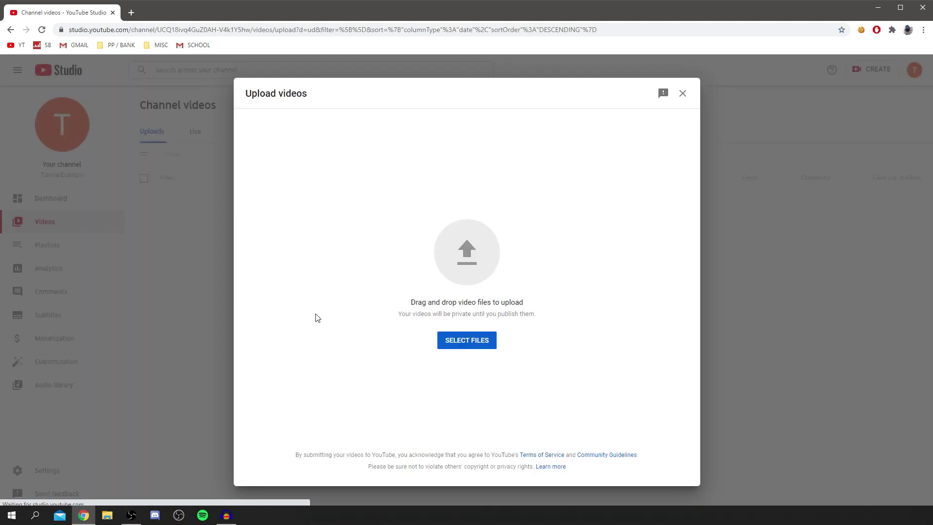
{"action": "left_click_drag", "start_coordinate": [409, 307], "coordinate": [496, 307]}
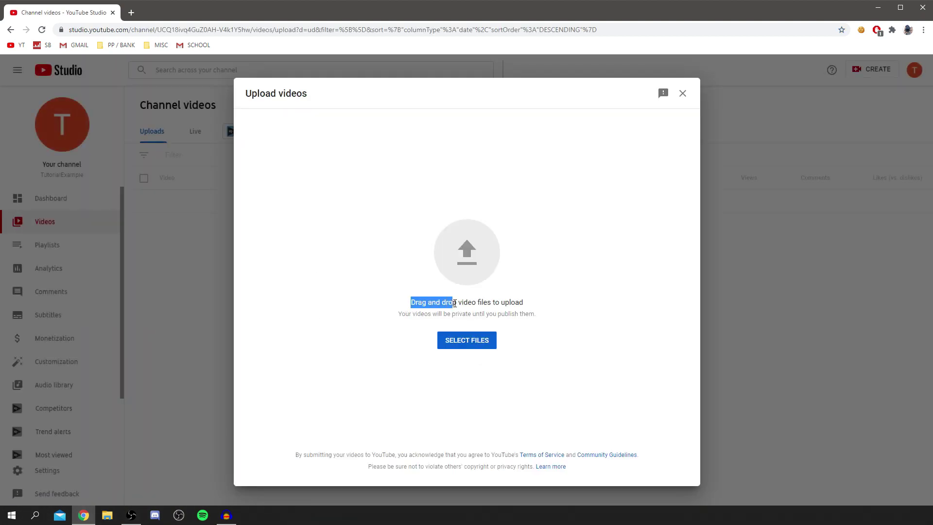
{"action": "left_click", "coordinate": [516, 304]}
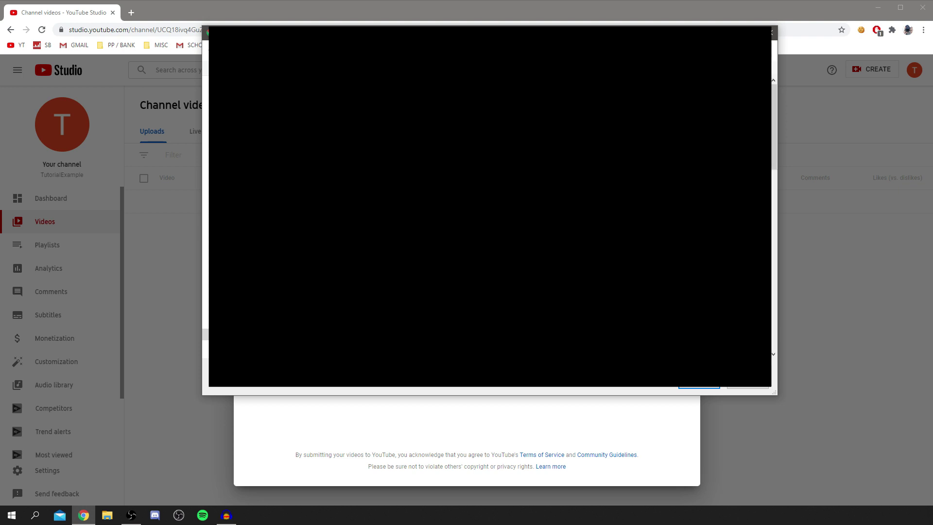
{"action": "scroll", "coordinate": [490, 208], "scroll_direction": "down", "scroll_amount": 2}
{"action": "scroll", "coordinate": [491, 208], "scroll_direction": "down", "scroll_amount": 2}
{"action": "scroll", "coordinate": [490, 208], "scroll_direction": "down", "scroll_amount": 3}
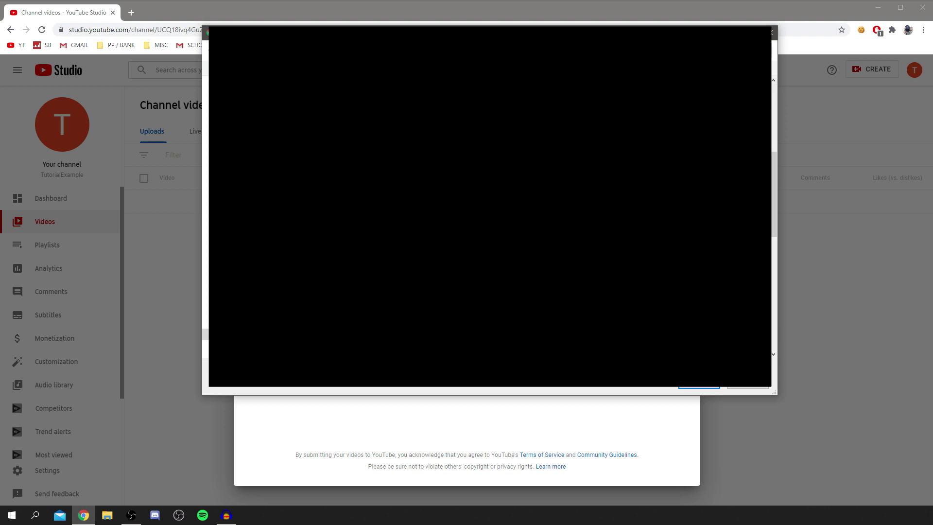
{"action": "key", "text": "Escape"}
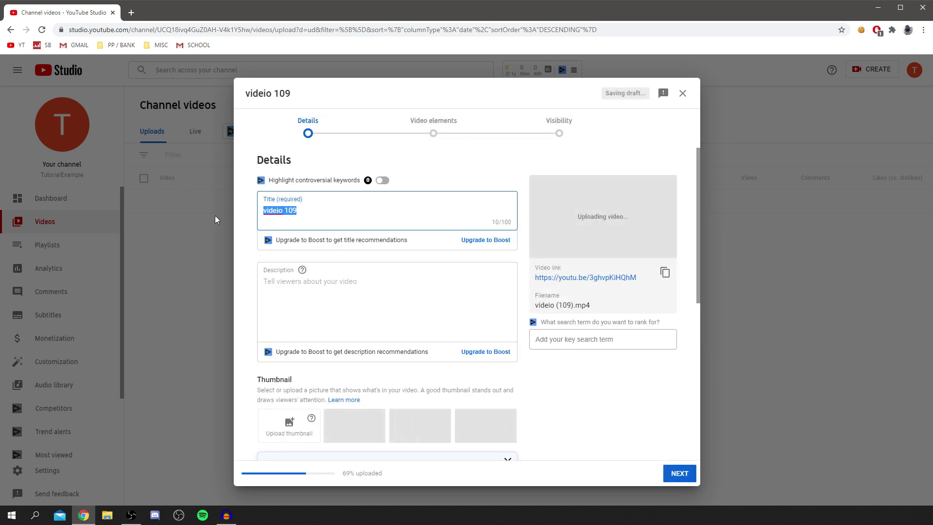
Step: Retitle the upload 'Example Tutorial' and paste the same text into its description
{"action": "left_click", "coordinate": [350, 214]}
{"action": "key", "text": "ctrl+a"}
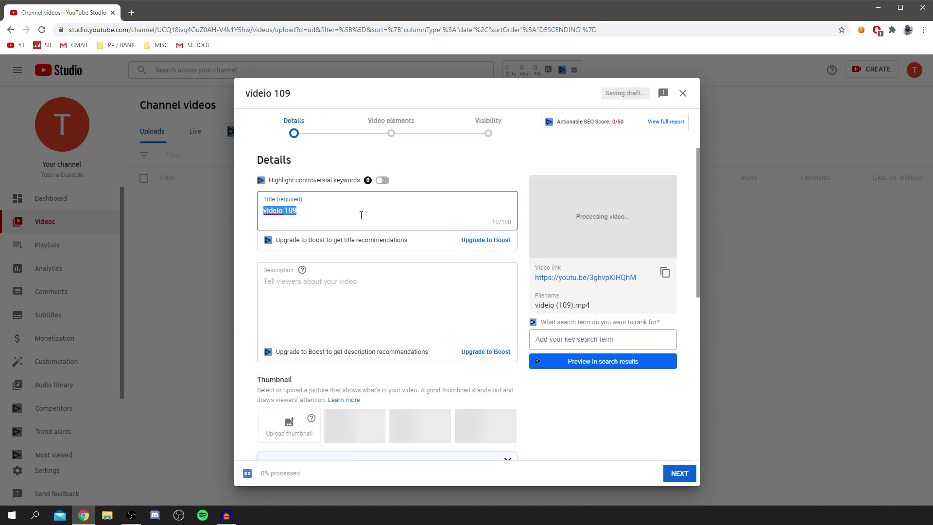
{"action": "type", "text": "Exam"}
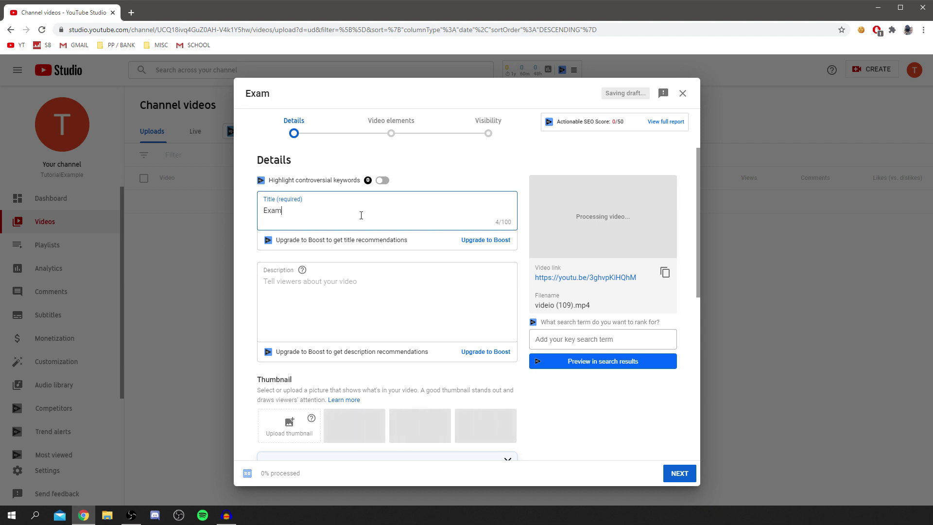
{"action": "type", "text": "ple Tutorial"}
{"action": "key", "text": "ctrl+a"}
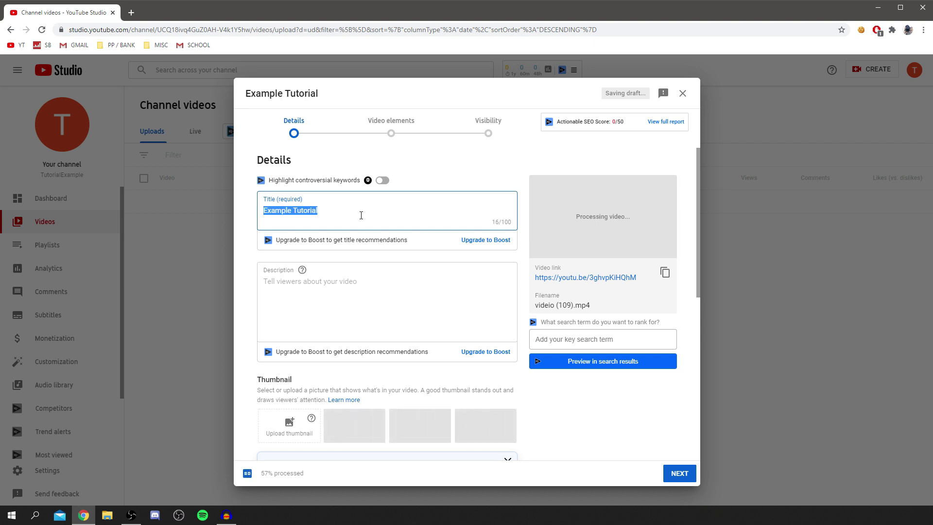
{"action": "right_click", "coordinate": [297, 221]}
{"action": "left_click", "coordinate": [319, 281]}
{"action": "right_click", "coordinate": [321, 299]}
{"action": "left_click", "coordinate": [345, 373]}
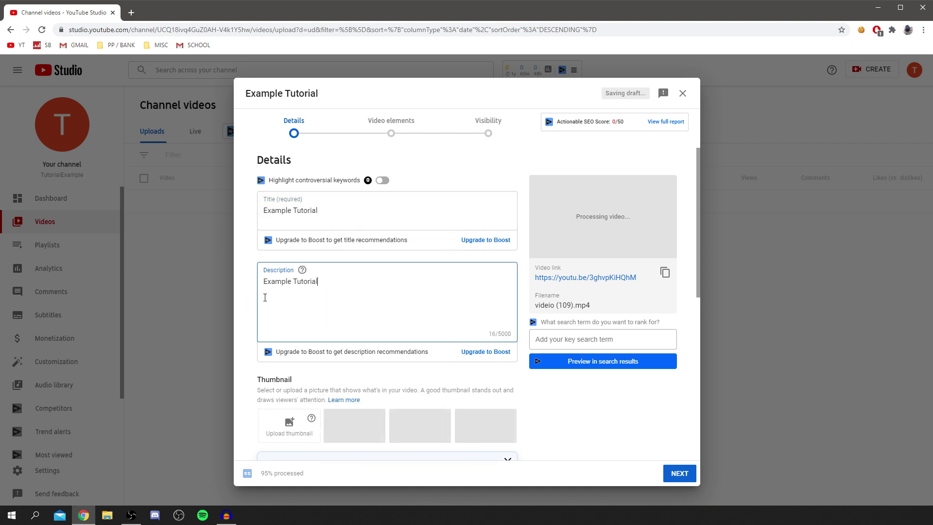
{"action": "scroll", "coordinate": [374, 212], "scroll_direction": "down", "scroll_amount": 3}
{"action": "scroll", "coordinate": [369, 248], "scroll_direction": "down", "scroll_amount": 3}
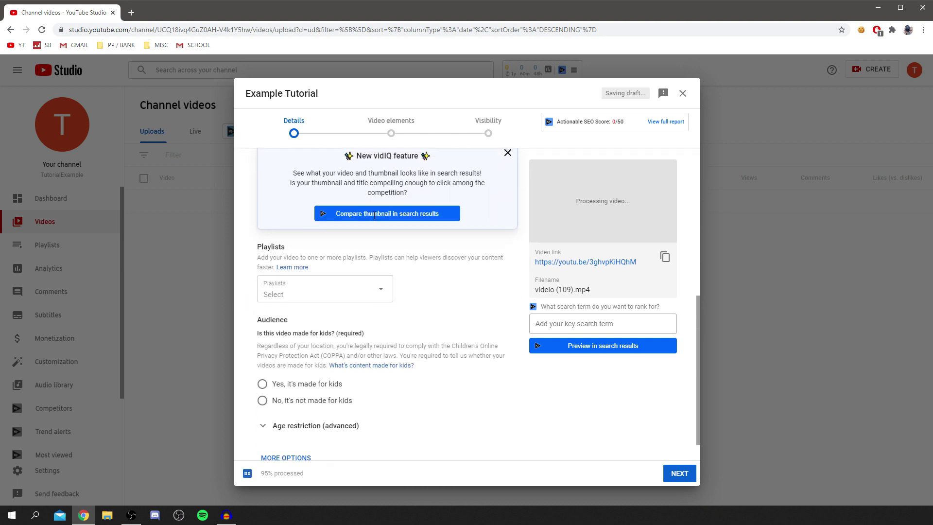
{"action": "scroll", "coordinate": [368, 250], "scroll_direction": "down", "scroll_amount": 1}
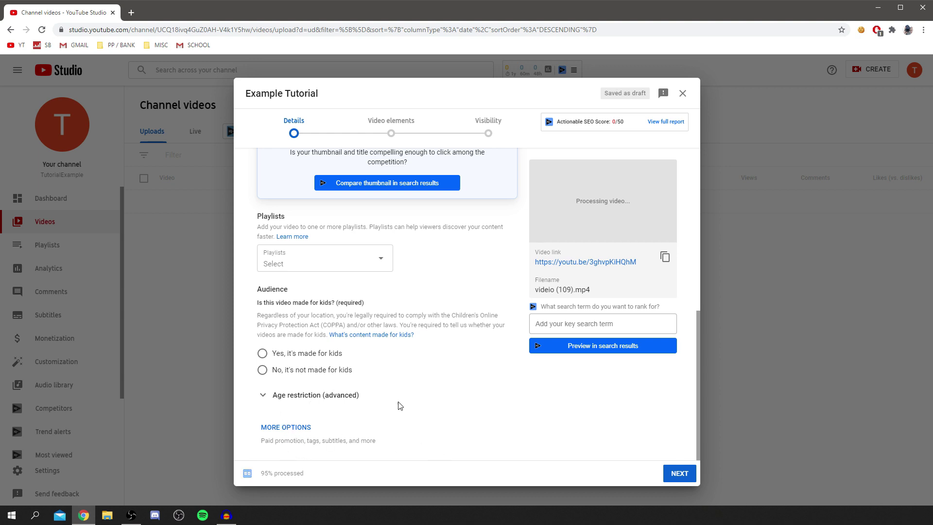
Step: Add the tags 'example' and 'tutorial' under more options, then close the upload dialog
{"action": "left_click", "coordinate": [285, 428]}
{"action": "scroll", "coordinate": [287, 420], "scroll_direction": "down", "scroll_amount": 2}
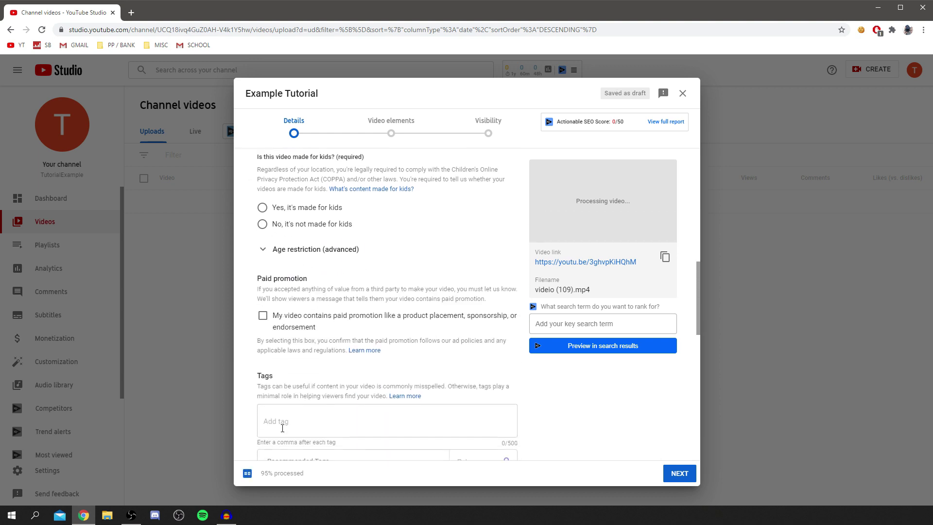
{"action": "scroll", "coordinate": [292, 293], "scroll_direction": "down", "scroll_amount": 2}
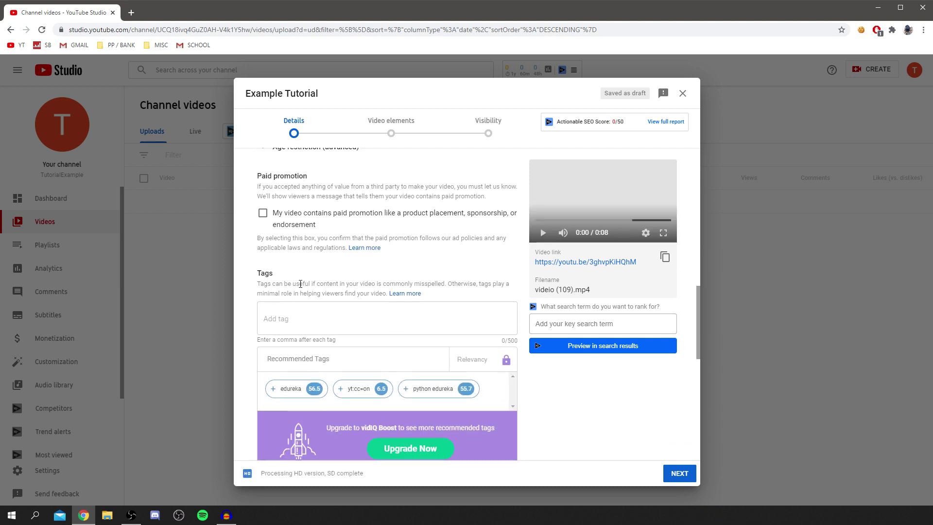
{"action": "scroll", "coordinate": [292, 266], "scroll_direction": "down", "scroll_amount": 1}
{"action": "left_click", "coordinate": [321, 234]}
{"action": "type", "text": "example"}
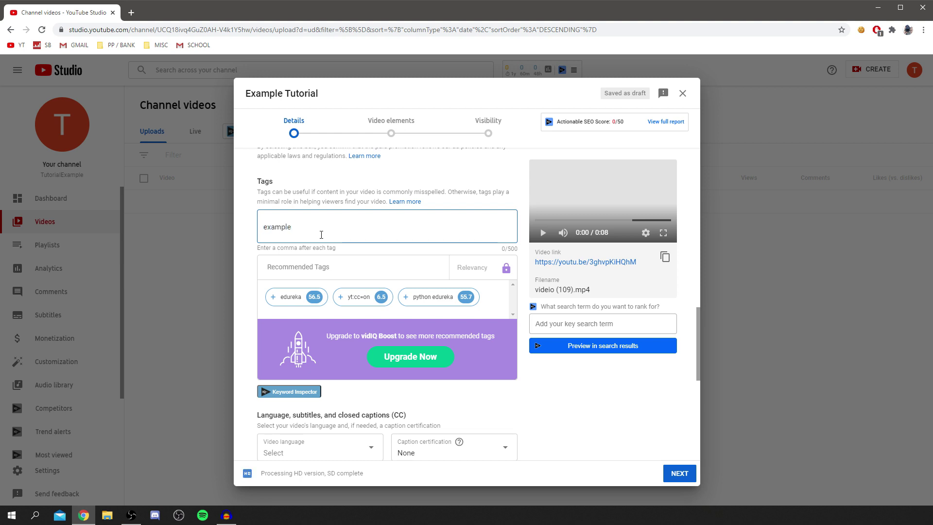
{"action": "key", "text": "Return"}
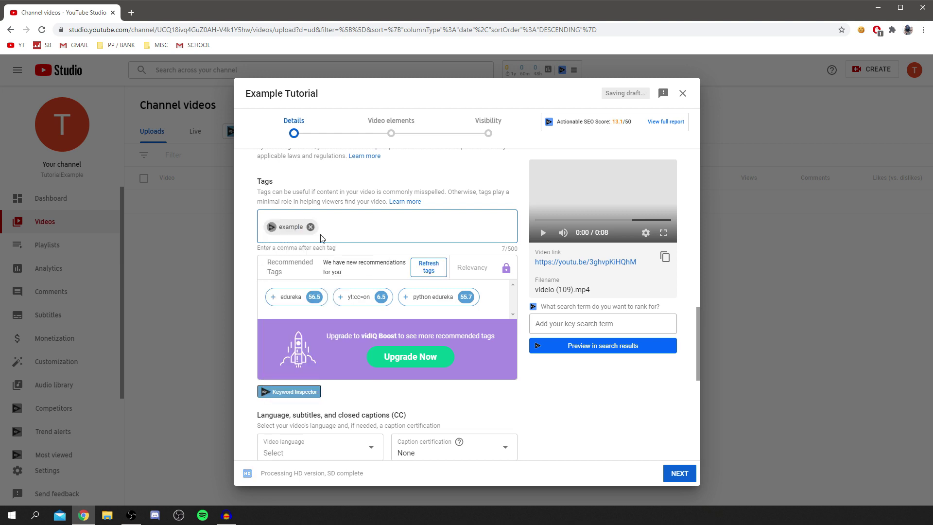
{"action": "scroll", "coordinate": [368, 350], "scroll_direction": "up", "scroll_amount": 3}
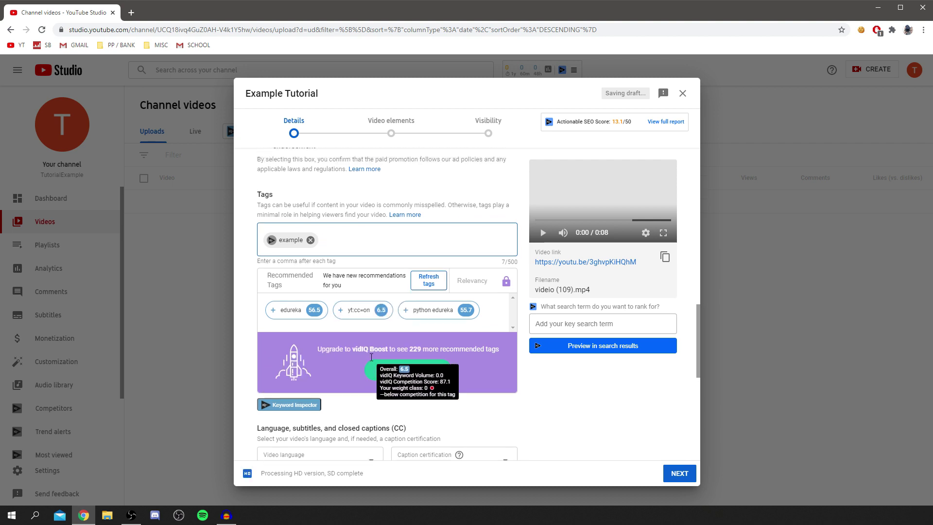
{"action": "scroll", "coordinate": [365, 350], "scroll_direction": "up", "scroll_amount": 1}
{"action": "scroll", "coordinate": [358, 369], "scroll_direction": "down", "scroll_amount": 2}
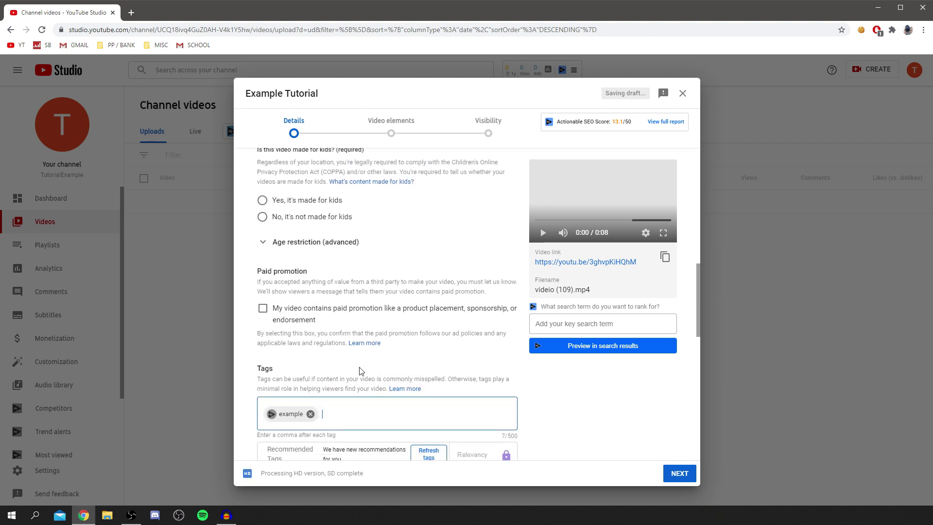
{"action": "left_click", "coordinate": [351, 373]}
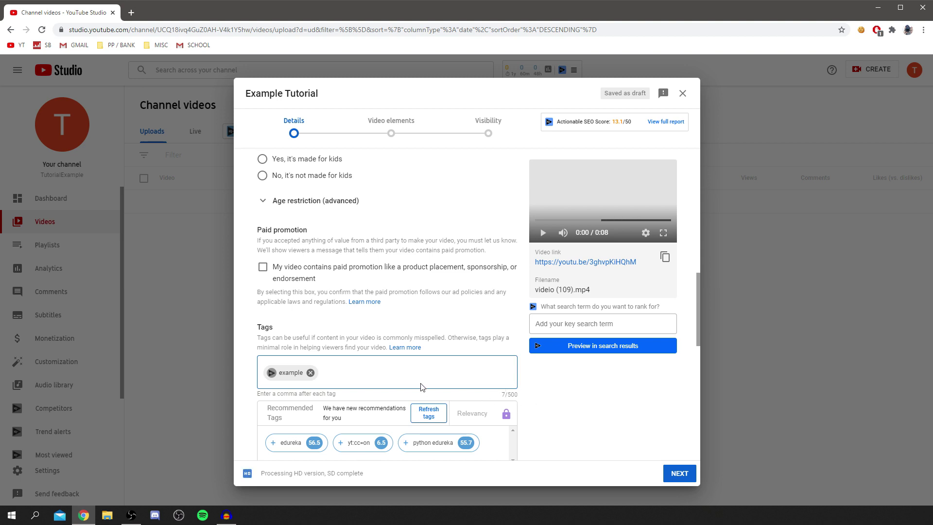
{"action": "type", "text": "example kickstartsutor"}
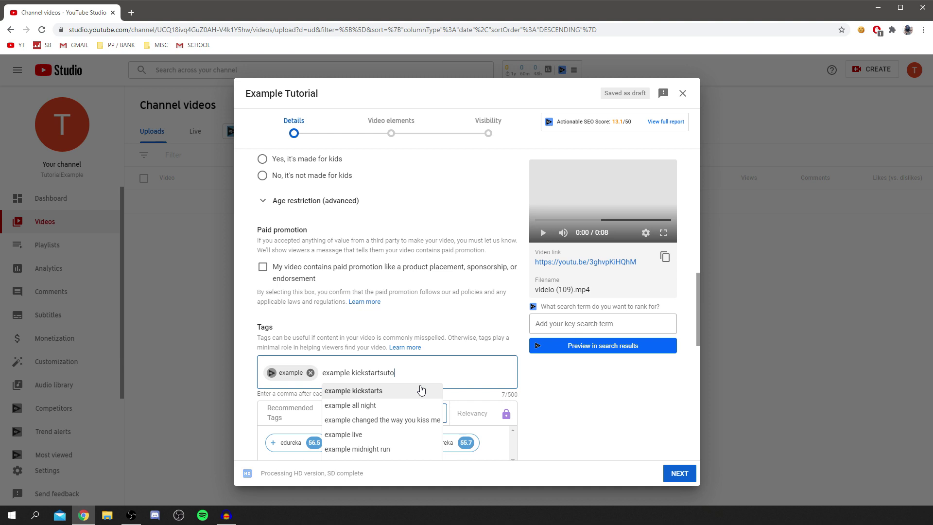
{"action": "key", "text": "BackSpace"}
{"action": "key", "text": "BackSpace"}
{"action": "key", "text": "BackSpace"}
{"action": "key", "text": "BackSpace"}
{"action": "key", "text": "BackSpace"}
{"action": "key", "text": "BackSpace"}
{"action": "key", "text": "BackSpace"}
{"action": "key", "text": "BackSpace"}
{"action": "key", "text": "BackSpace"}
{"action": "key", "text": "BackSpace"}
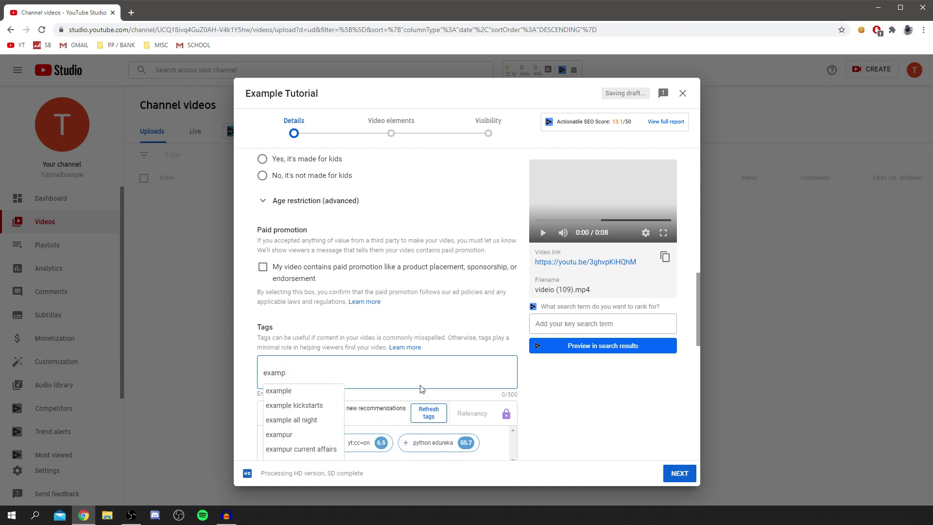
{"action": "type", "text": "le,tutorial"}
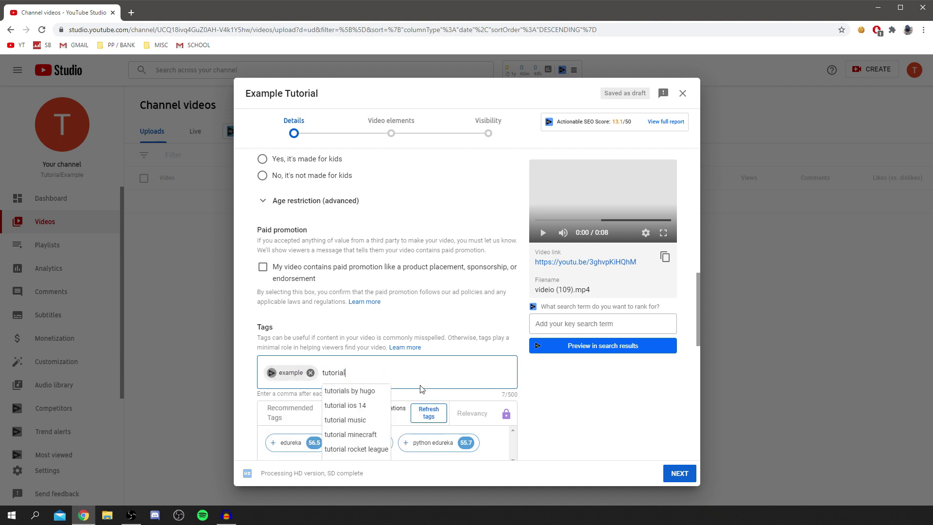
{"action": "type", "text": ","}
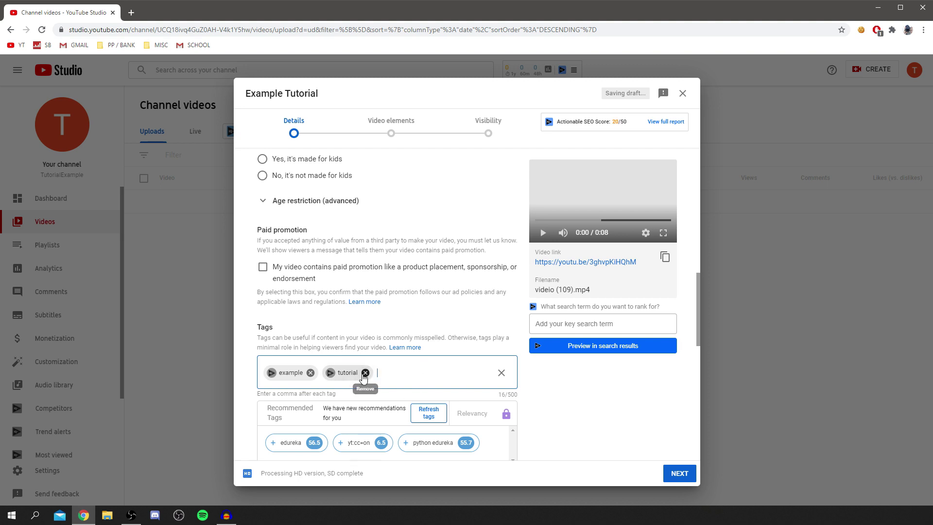
{"action": "scroll", "coordinate": [365, 381], "scroll_direction": "up", "scroll_amount": 1}
{"action": "key", "text": "Escape"}
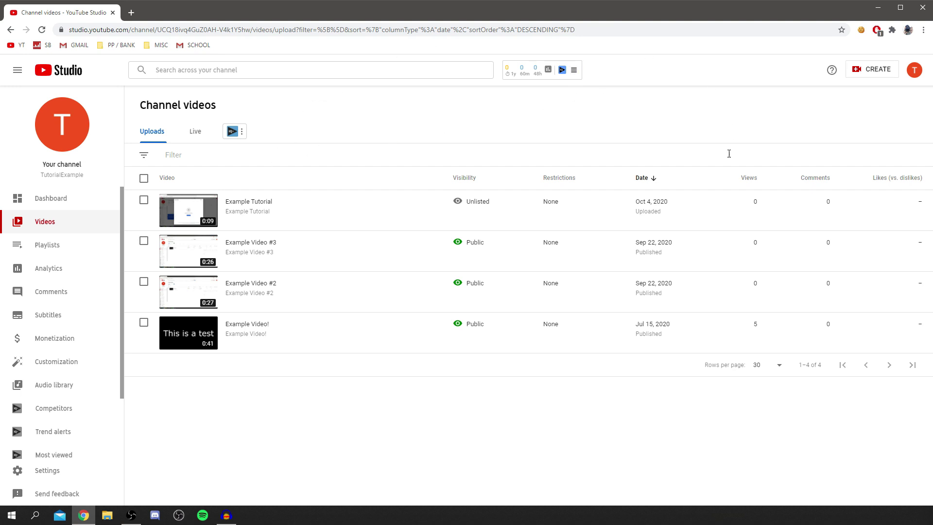
{"action": "mouse_move", "coordinate": [292, 332]}
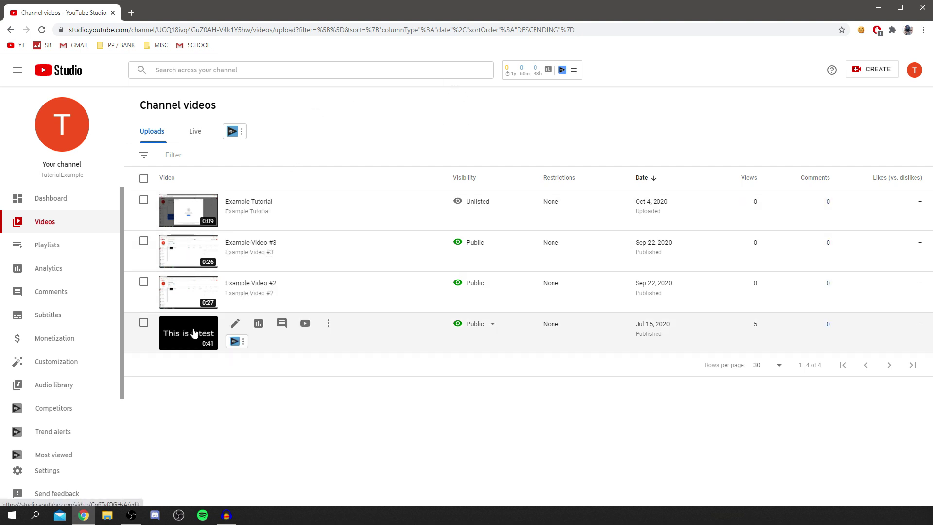
Step: Open Example Video! from the Channel videos list
{"action": "left_click", "coordinate": [193, 334]}
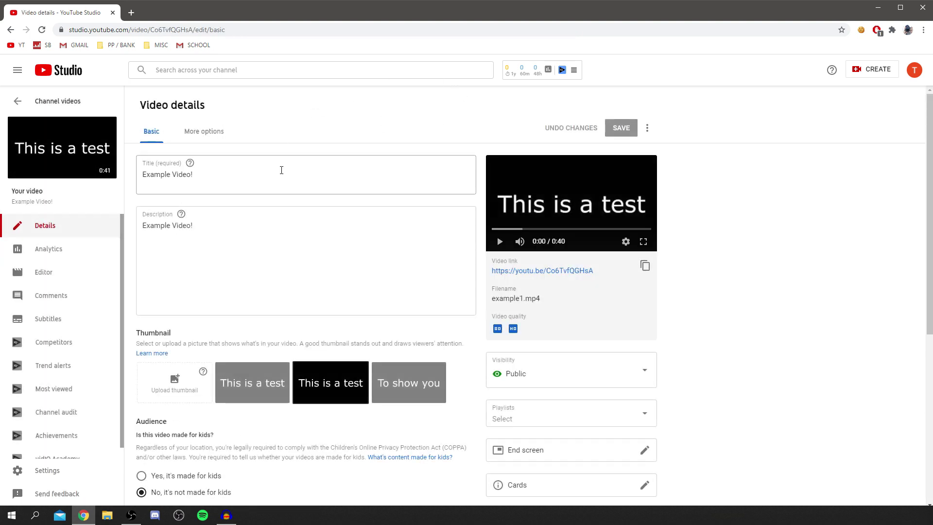
{"action": "scroll", "coordinate": [280, 169], "scroll_direction": "down", "scroll_amount": 3}
{"action": "scroll", "coordinate": [280, 170], "scroll_direction": "down", "scroll_amount": 2}
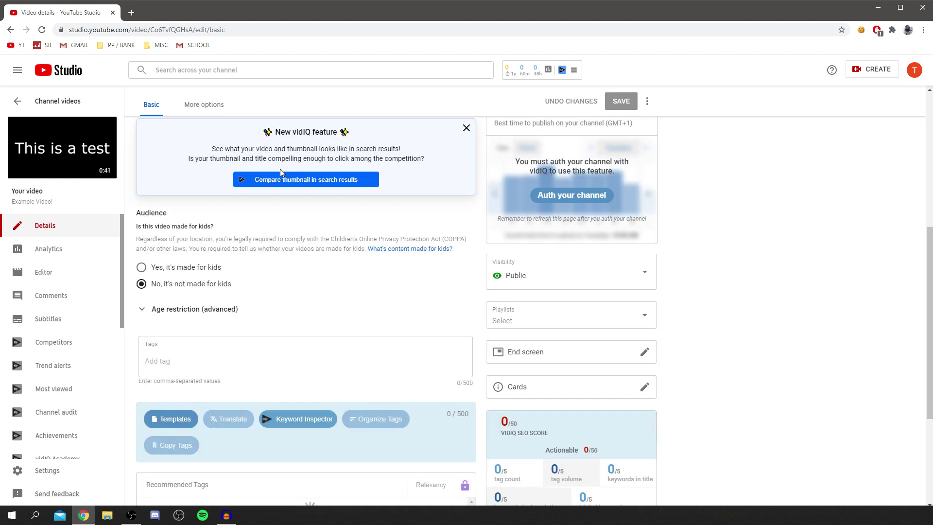
Step: Tag Example Video! with 'tutorial' and 'tutorialtucker', then copy all of its tags
{"action": "left_click", "coordinate": [166, 310]}
{"action": "scroll", "coordinate": [208, 312], "scroll_direction": "down", "scroll_amount": 2}
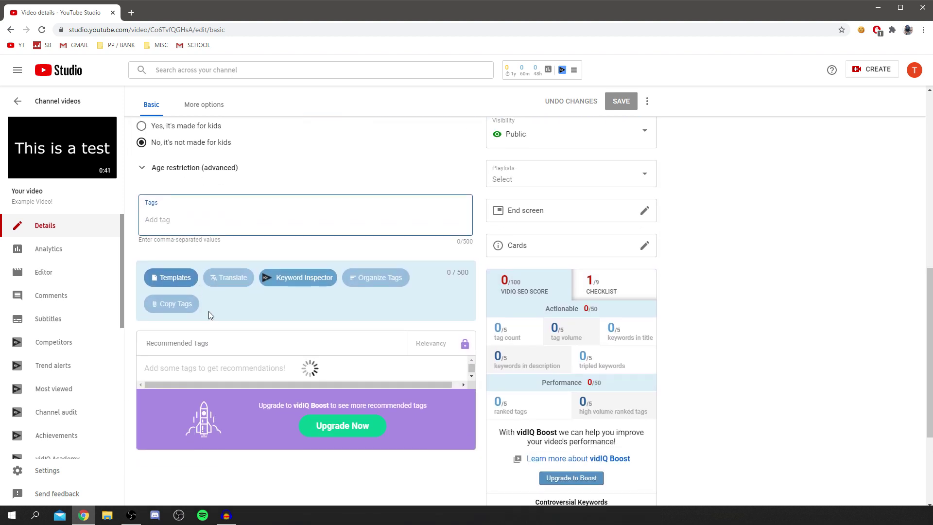
{"action": "scroll", "coordinate": [251, 323], "scroll_direction": "up", "scroll_amount": 3}
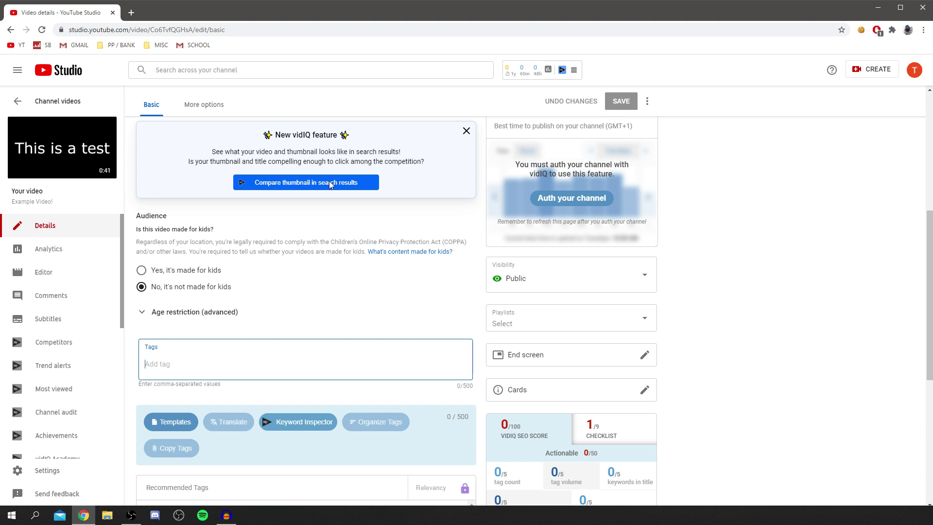
{"action": "scroll", "coordinate": [335, 255], "scroll_direction": "up", "scroll_amount": 3}
{"action": "scroll", "coordinate": [219, 321], "scroll_direction": "down", "scroll_amount": 1}
{"action": "scroll", "coordinate": [207, 331], "scroll_direction": "down", "scroll_amount": 1}
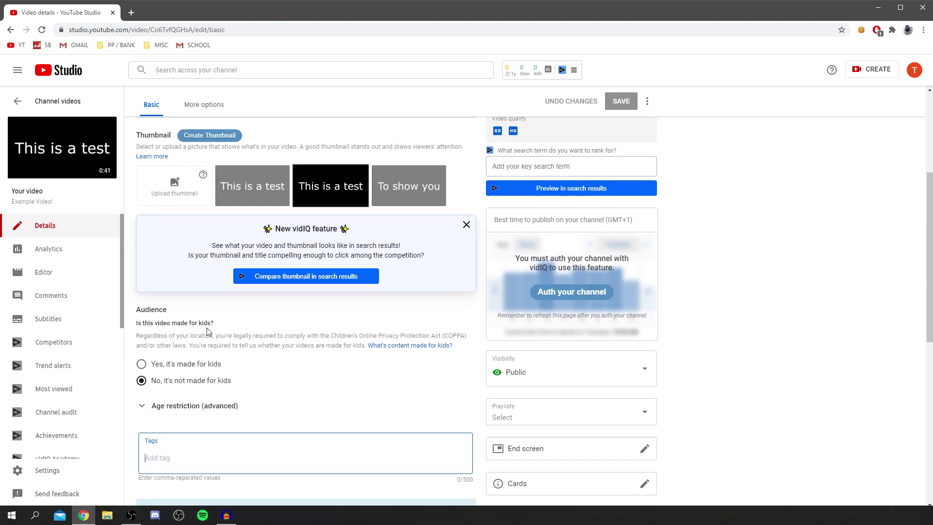
{"action": "scroll", "coordinate": [207, 331], "scroll_direction": "down", "scroll_amount": 1}
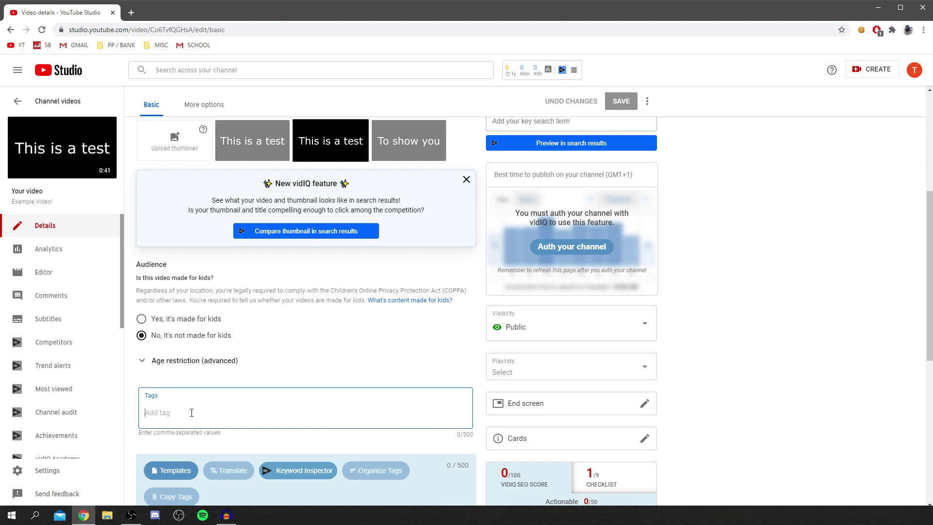
{"action": "type", "text": "tutorial"}
{"action": "key", "text": "Return"}
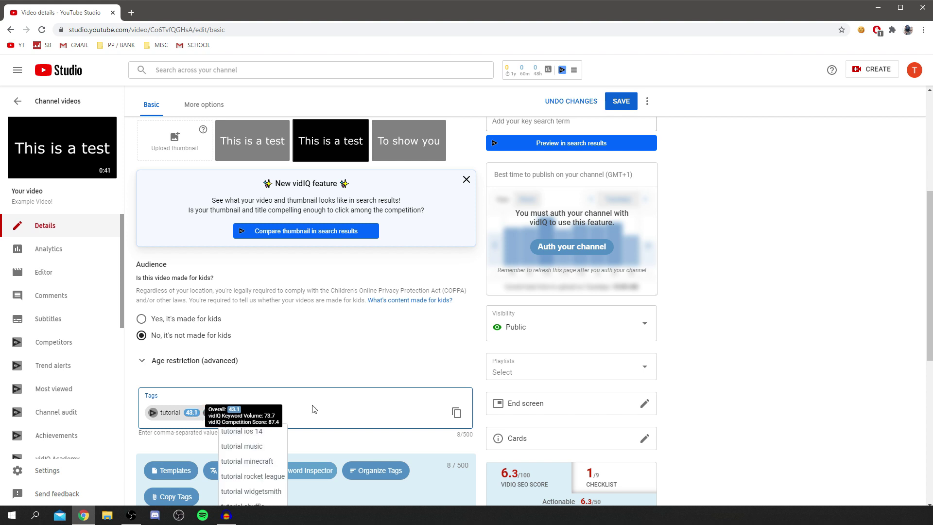
{"action": "type", "text": "er"}
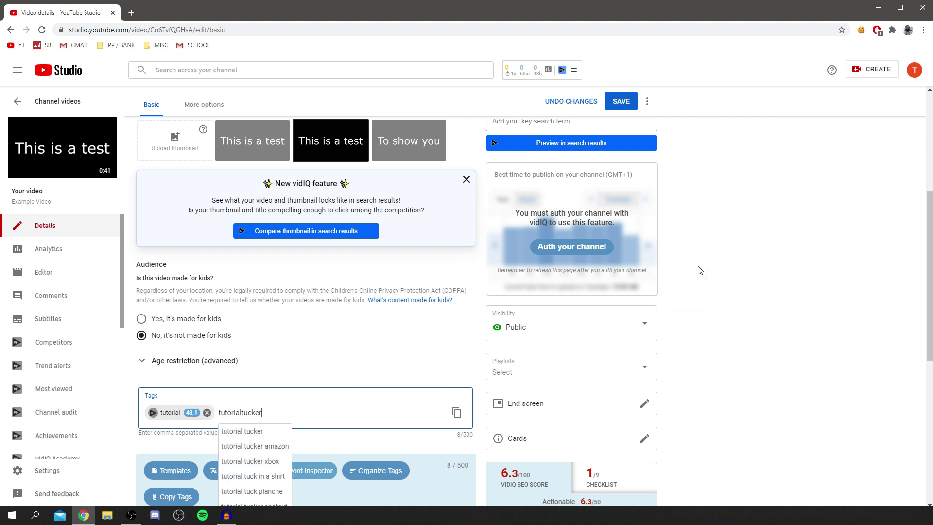
{"action": "key", "text": "Return"}
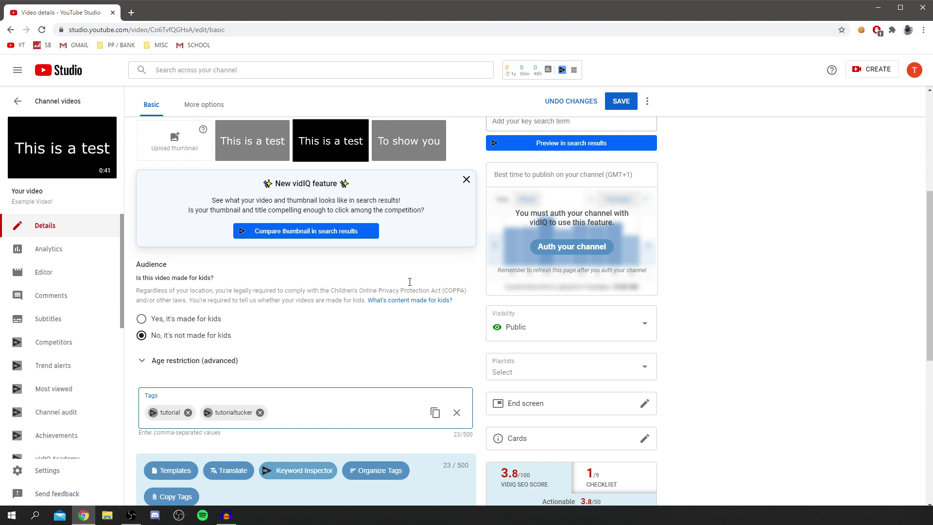
{"action": "left_click", "coordinate": [436, 415]}
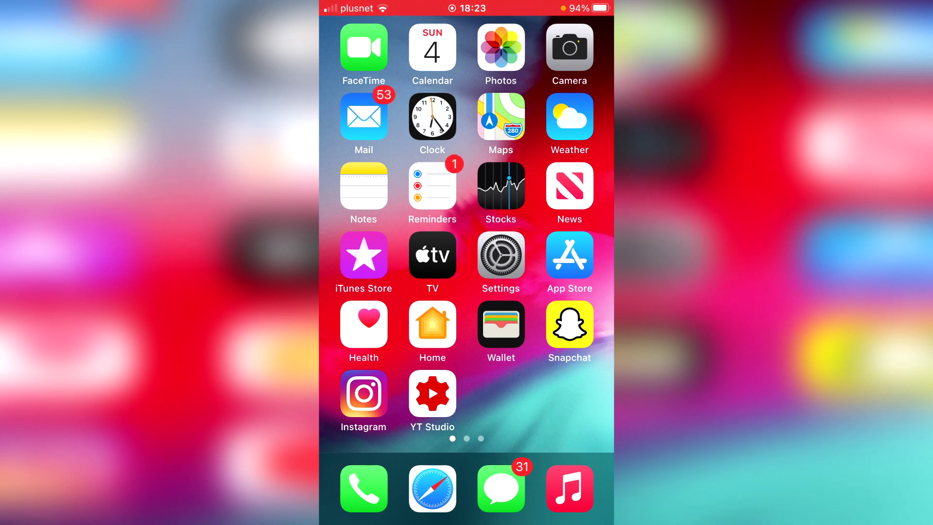
Step: Launch YT Studio on the phone and open Example Video #3 from the Videos list
{"action": "left_click", "coordinate": [433, 394]}
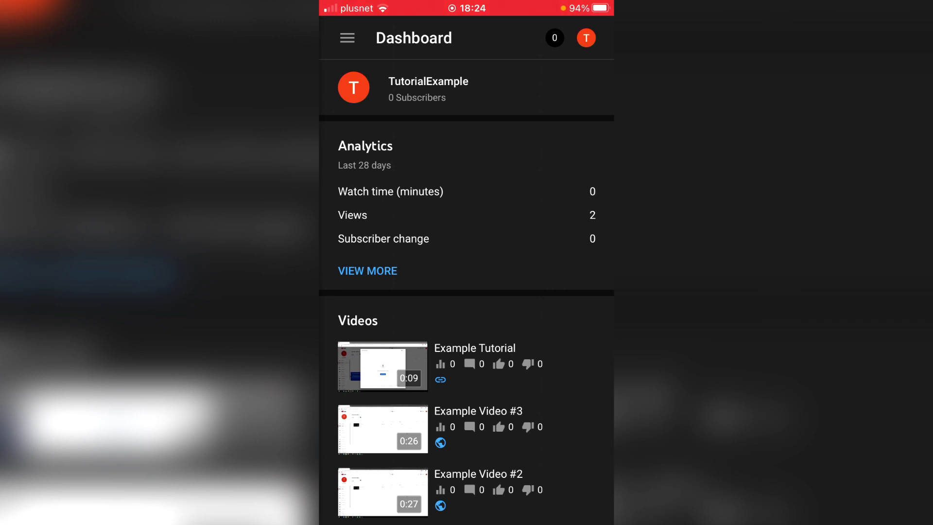
{"action": "scroll", "coordinate": [467, 293], "scroll_direction": "down", "scroll_amount": 1}
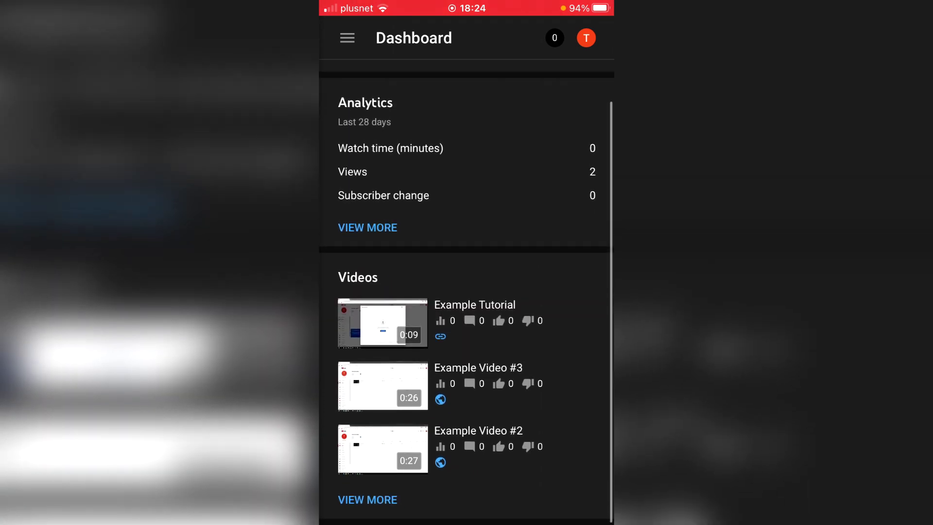
{"action": "left_click", "coordinate": [347, 38]}
{"action": "left_click", "coordinate": [392, 129]}
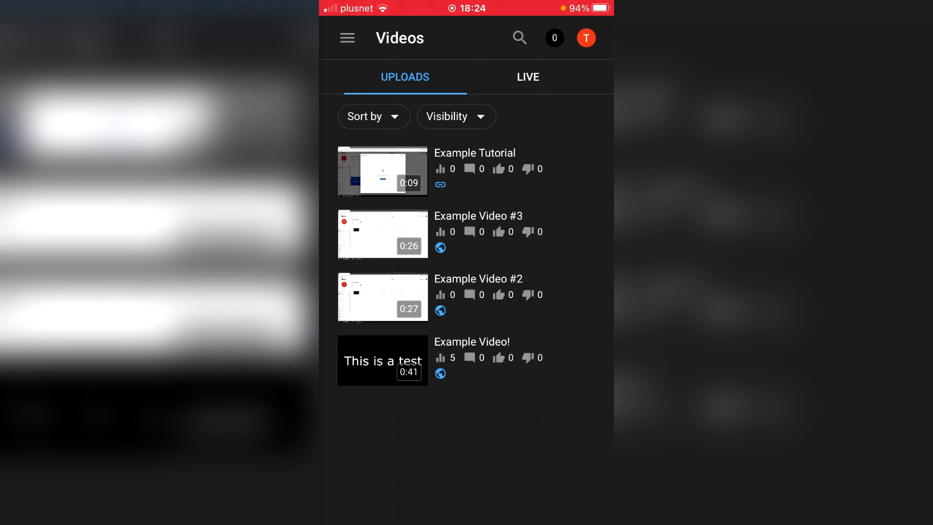
{"action": "left_click", "coordinate": [479, 233]}
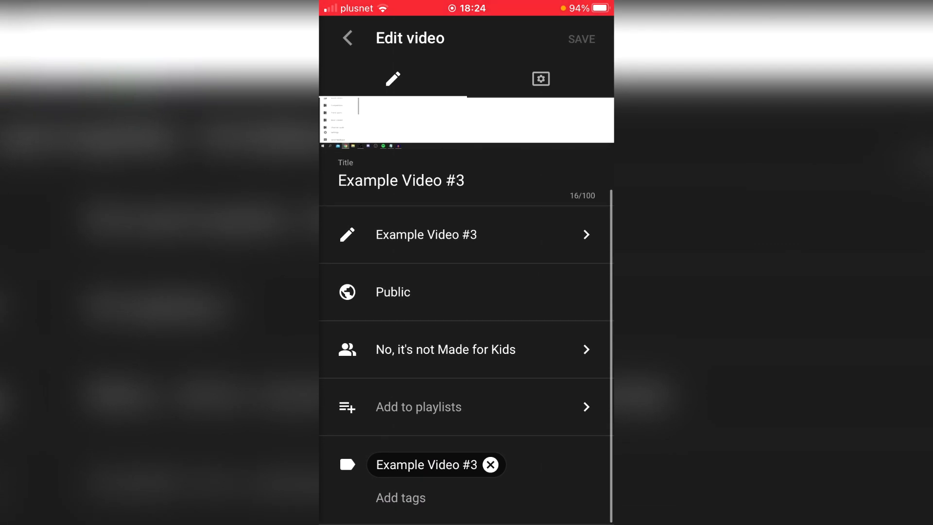
Step: Add tags 'Video' and 'Hi' to Example Video #3, save, and return to its details
{"action": "left_click", "coordinate": [401, 497]}
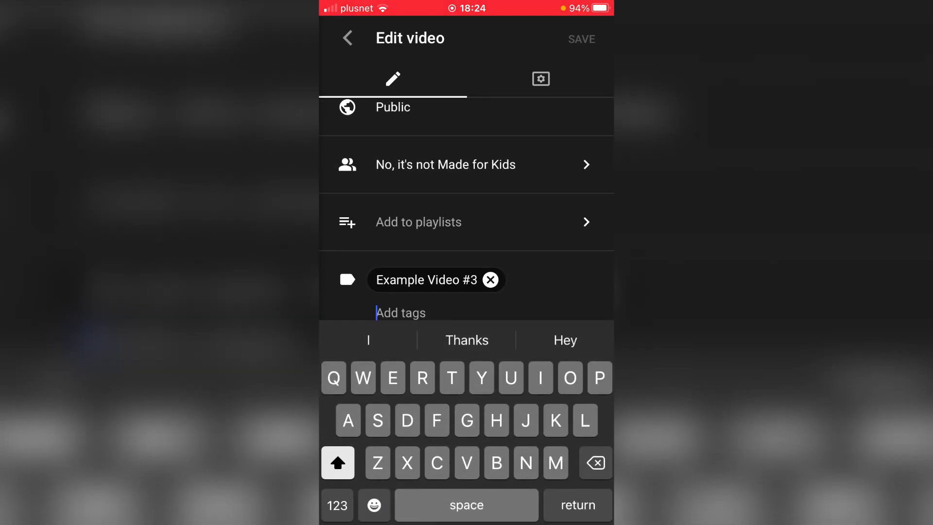
{"action": "type", "text": "Video"}
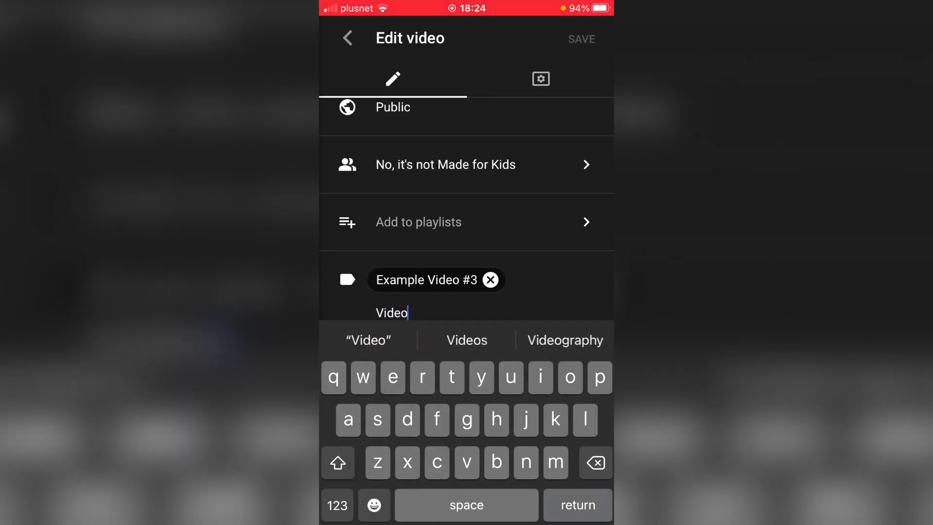
{"action": "key", "text": "Return"}
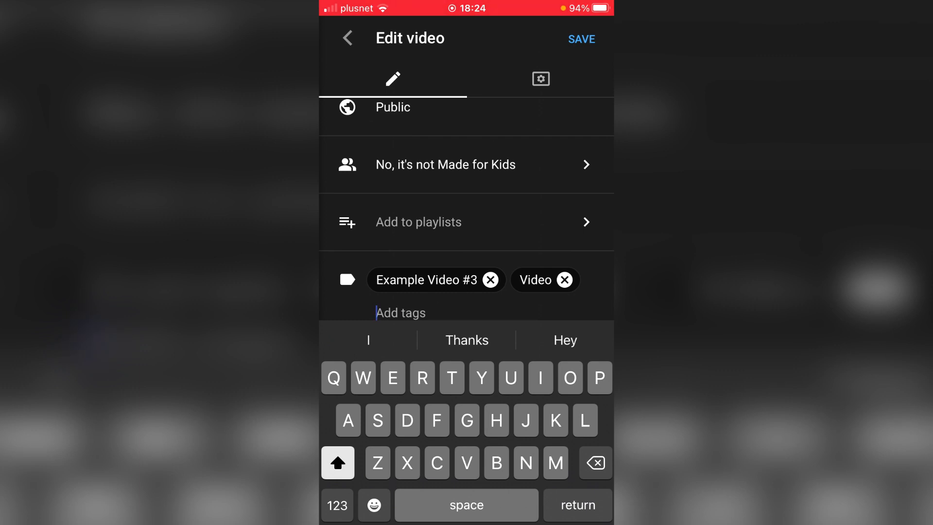
{"action": "type", "text": "Hi"}
{"action": "key", "text": "Return"}
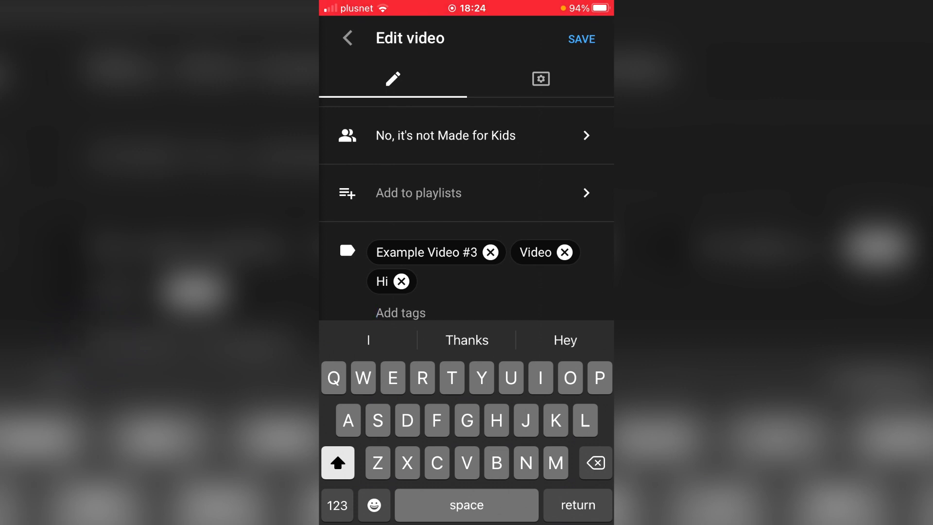
{"action": "left_click", "coordinate": [582, 39]}
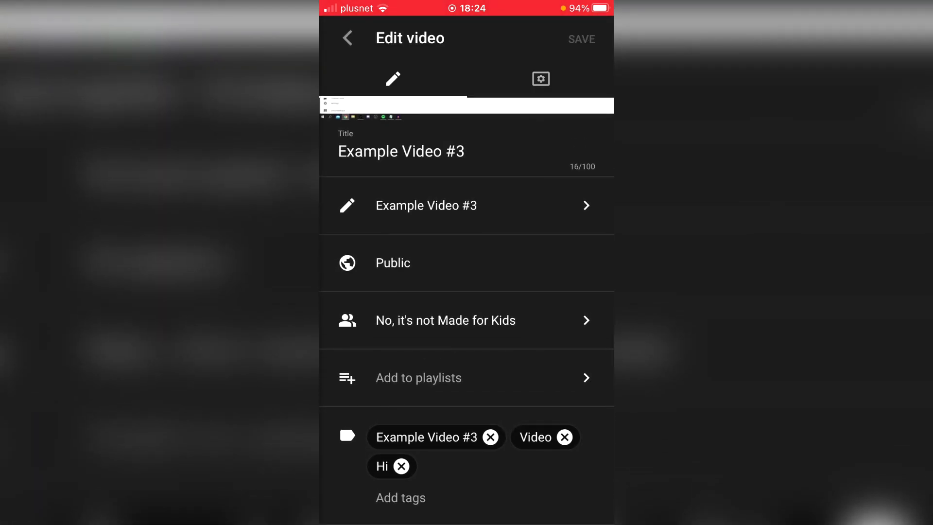
{"action": "left_click", "coordinate": [347, 38]}
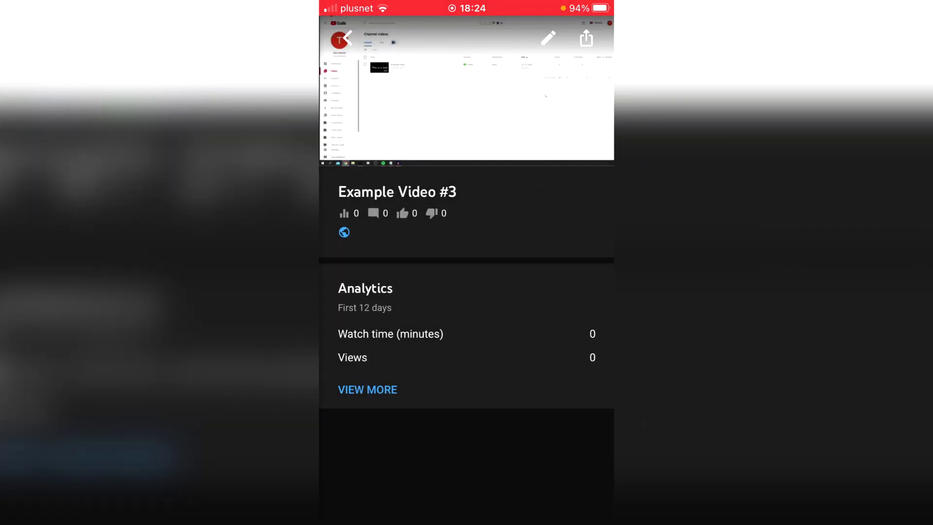